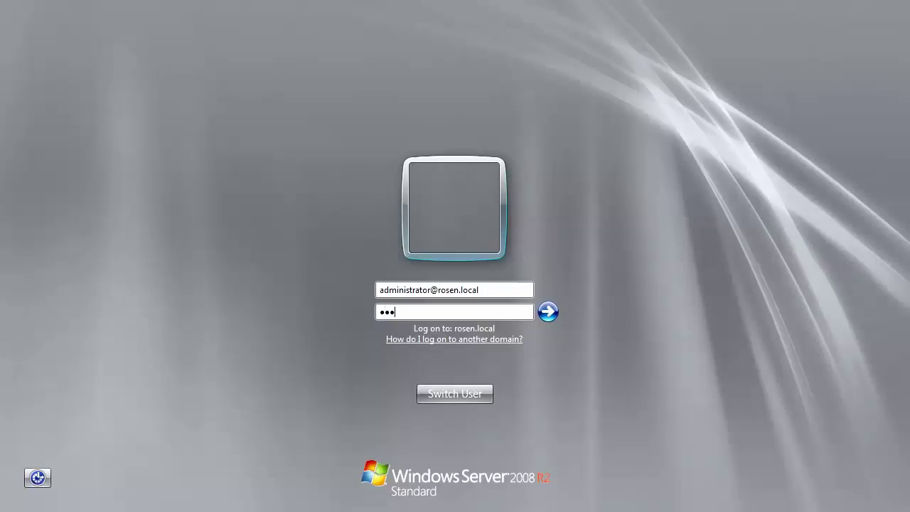
# - Log on to the server with the account password and close the Initial Configuration Tasks window
pyautogui.press('Return')
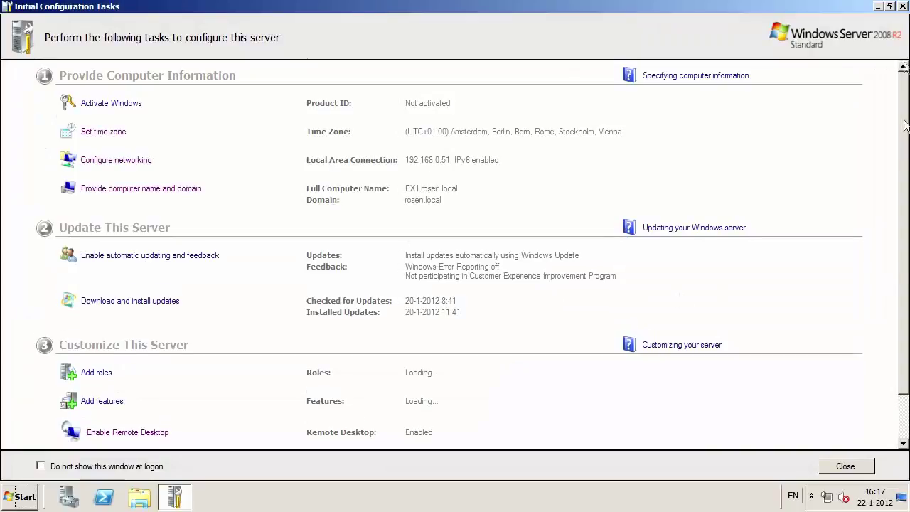
pyautogui.click(903, 6)
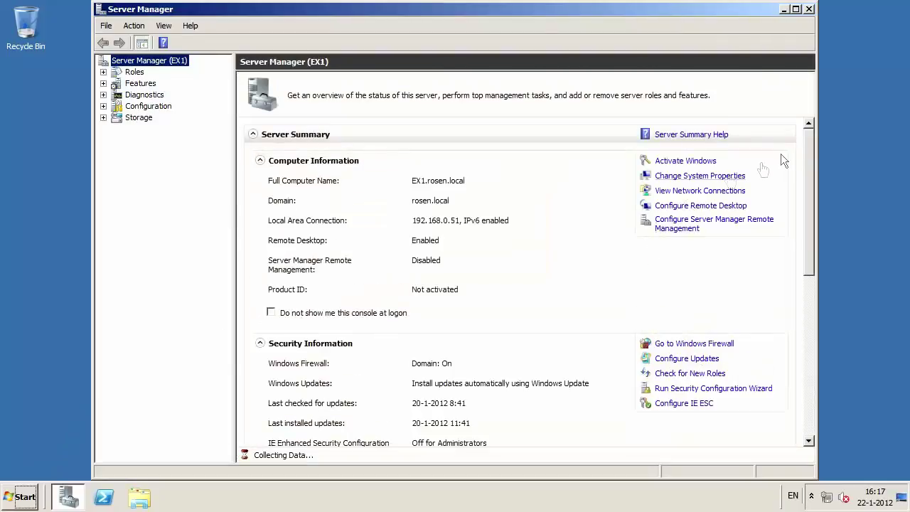
# - Turn off Internet Explorer Enhanced Security Configuration for Users as well as Administrators, and close Server Manager
pyautogui.click(684, 405)
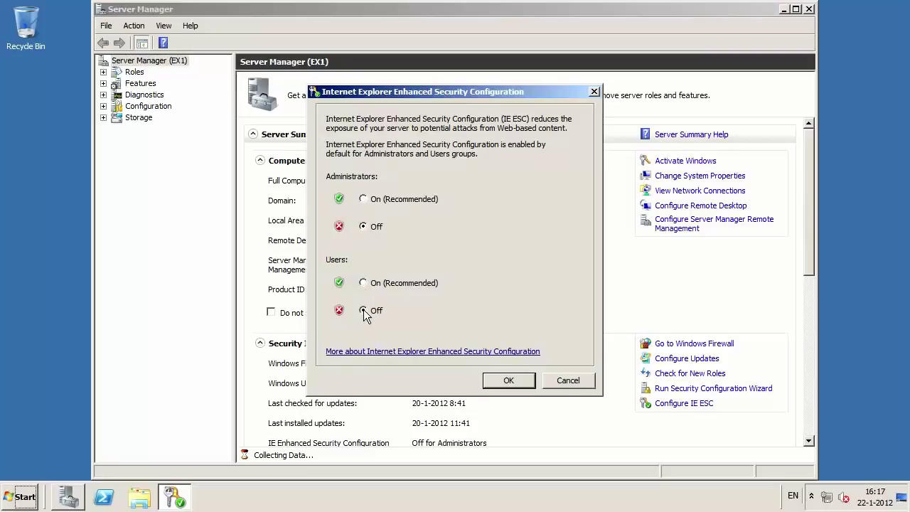
pyautogui.click(526, 383)
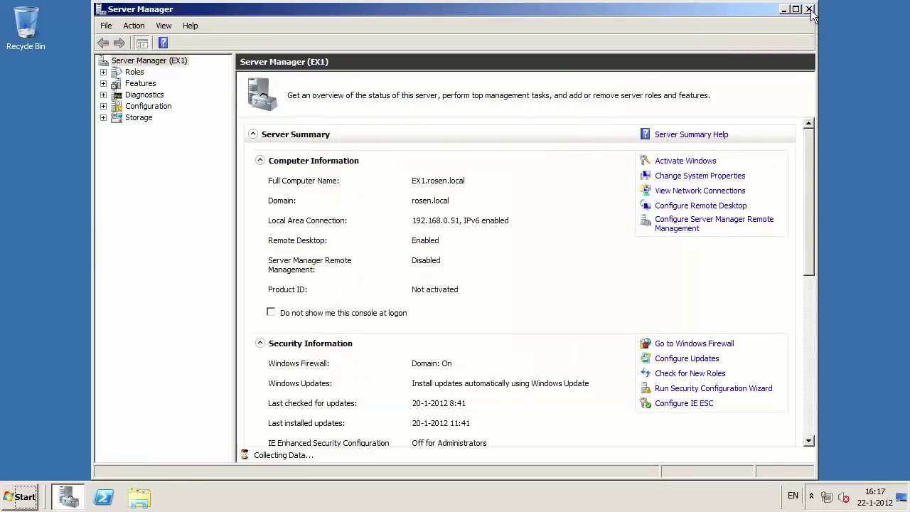
pyautogui.click(809, 9)
pyautogui.click(24, 496)
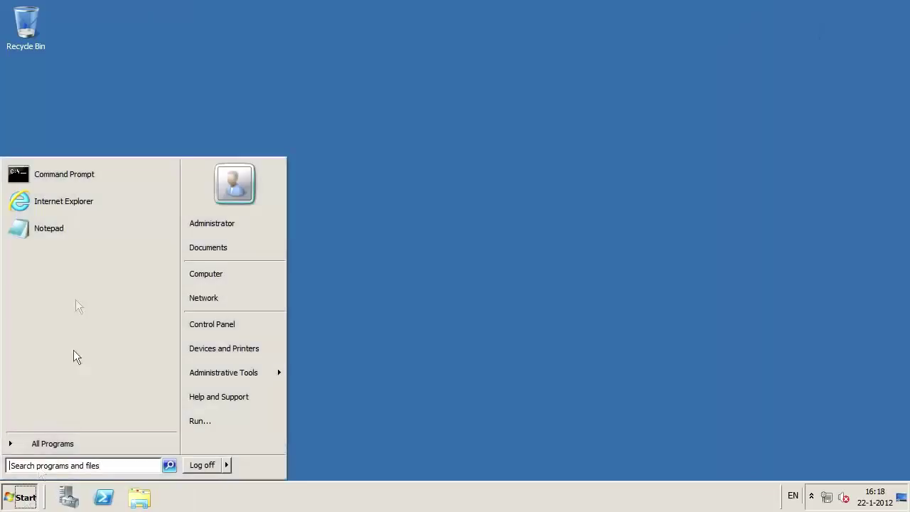
pyautogui.click(82, 203)
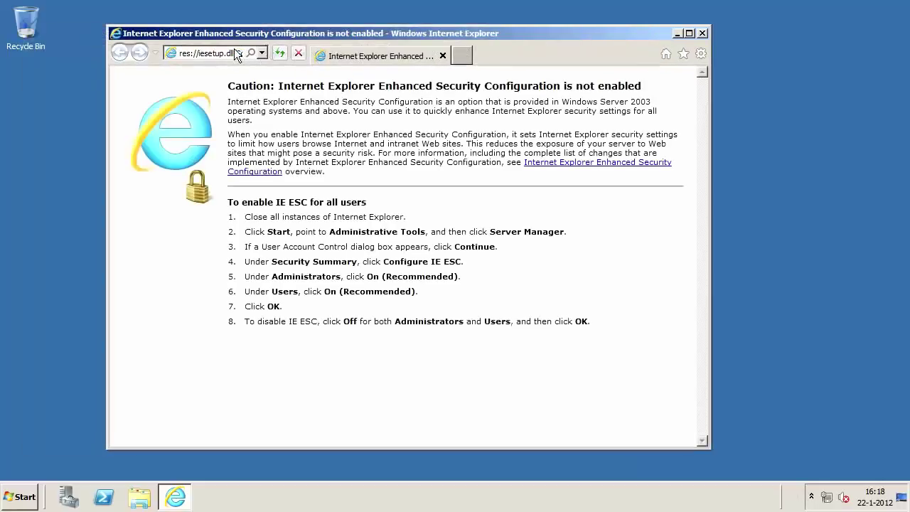
pyautogui.click(233, 50)
pyautogui.write('w')
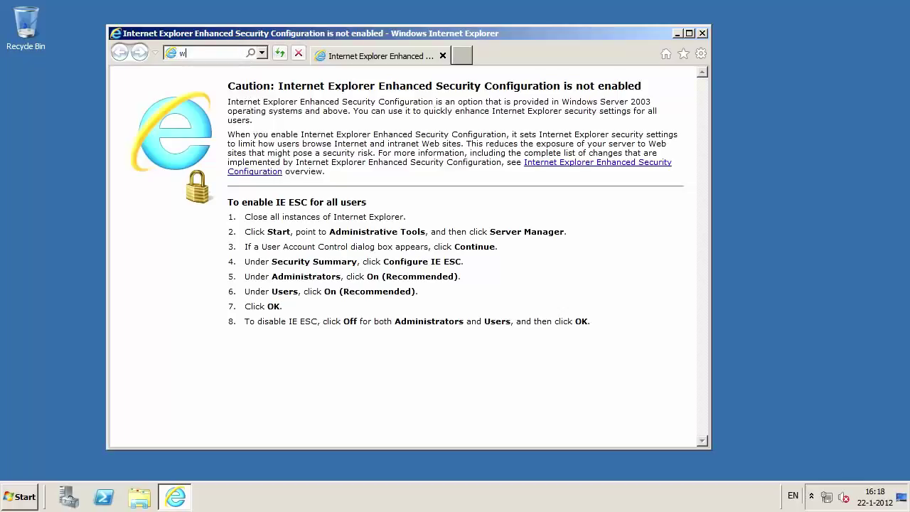
pyautogui.write('ww.google.')
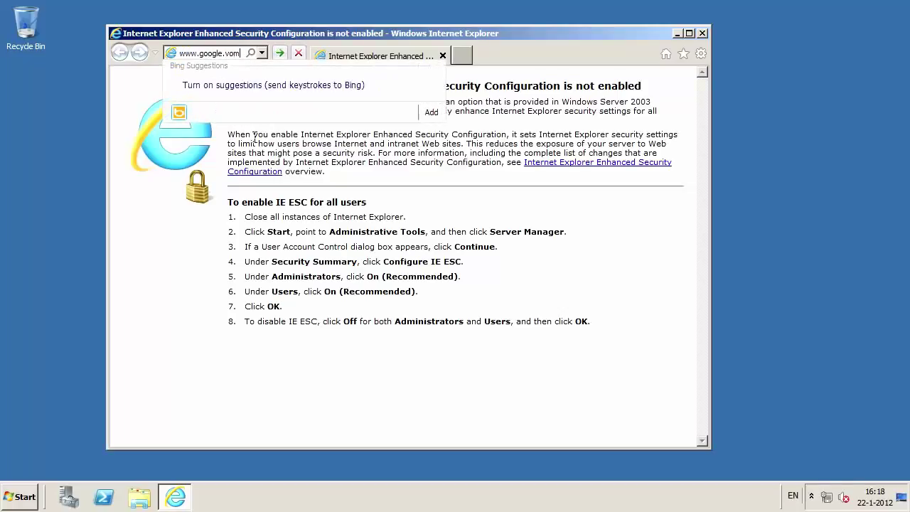
pyautogui.write('com')
pyautogui.press('Return')
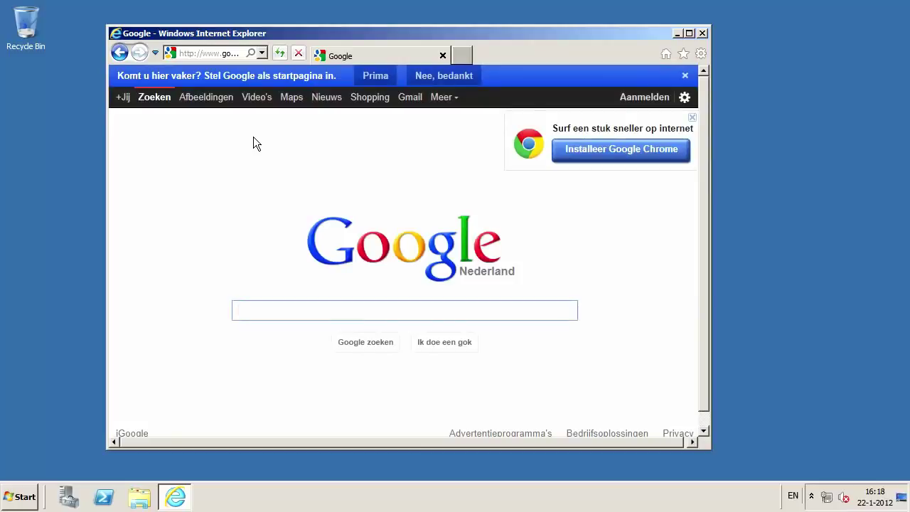
# - Search Google for "exchange 2010 prerequisites" and open the TechNet Exchange 2010 Prerequisites result in a maximized window
pyautogui.write('exc')
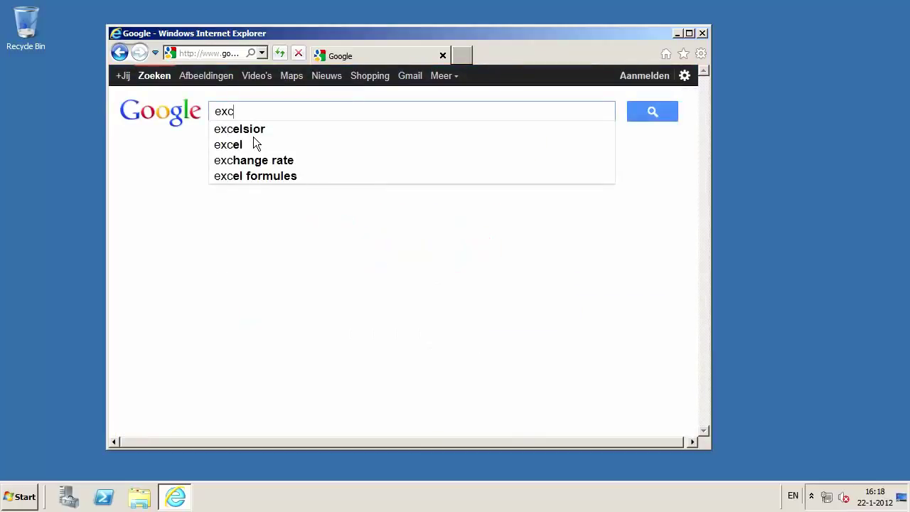
pyautogui.write('hange 2010 ')
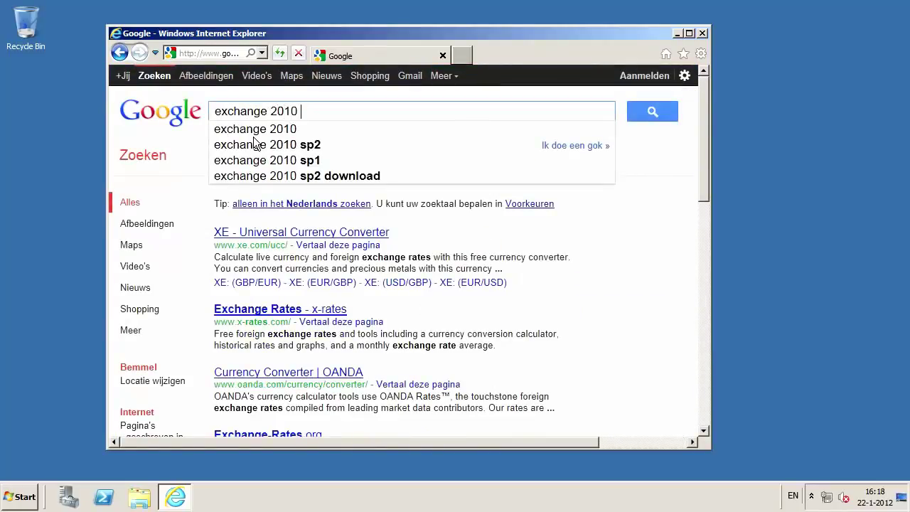
pyautogui.write('pre')
pyautogui.press('Down')
pyautogui.press('Down')
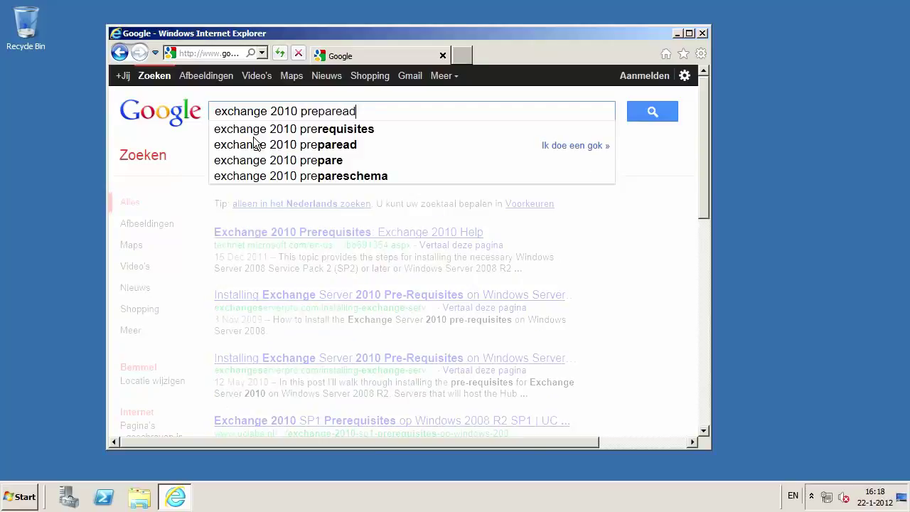
pyautogui.press('Up')
pyautogui.press('Return')
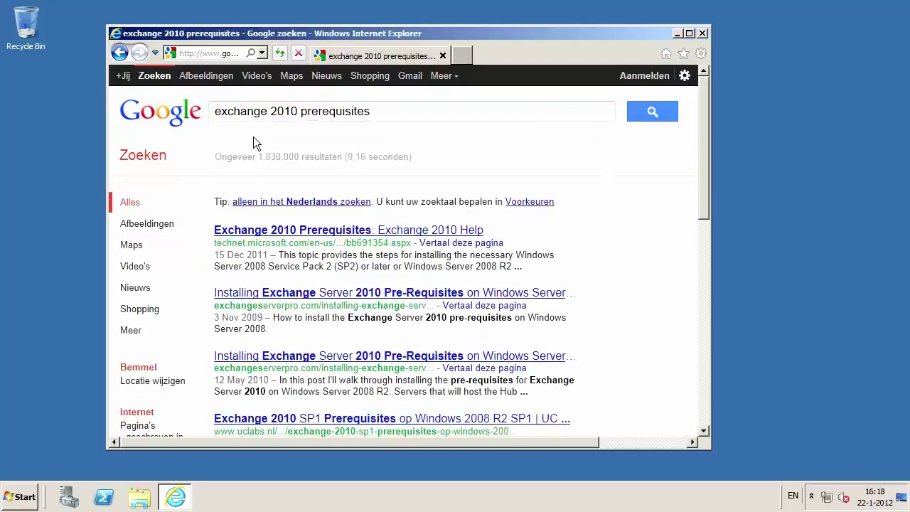
pyautogui.click(688, 33)
pyautogui.click(373, 204)
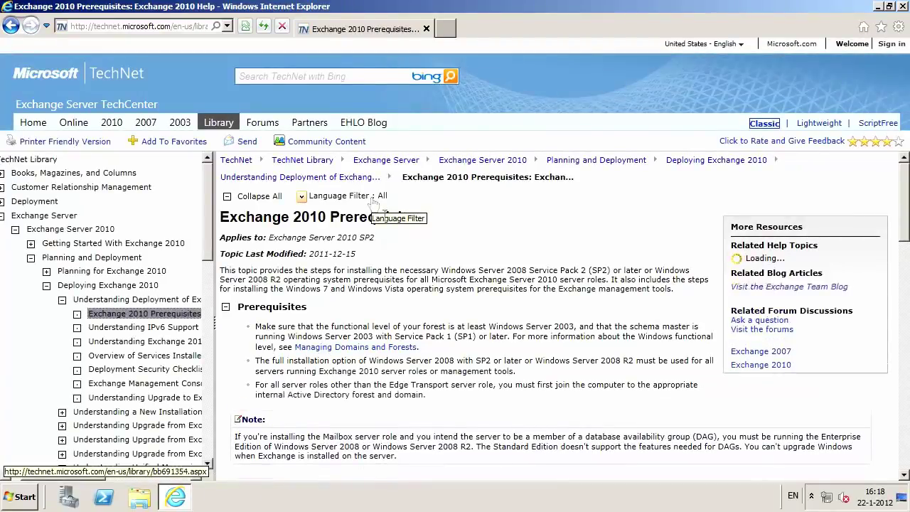
# - Expand the section on installing the Windows Server 2008 R2 operating system prerequisites and go to its first instructions
pyautogui.scroll(-1, 459, 258)
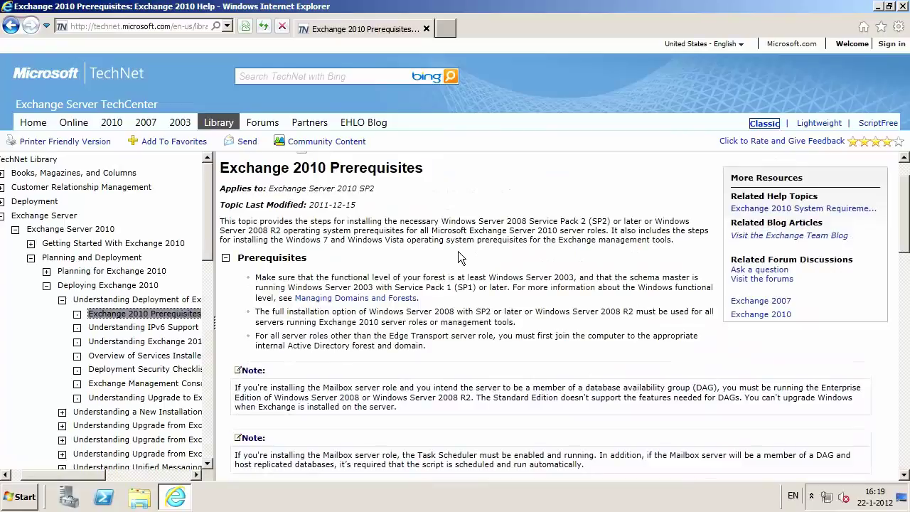
pyautogui.scroll(-3, 458, 252)
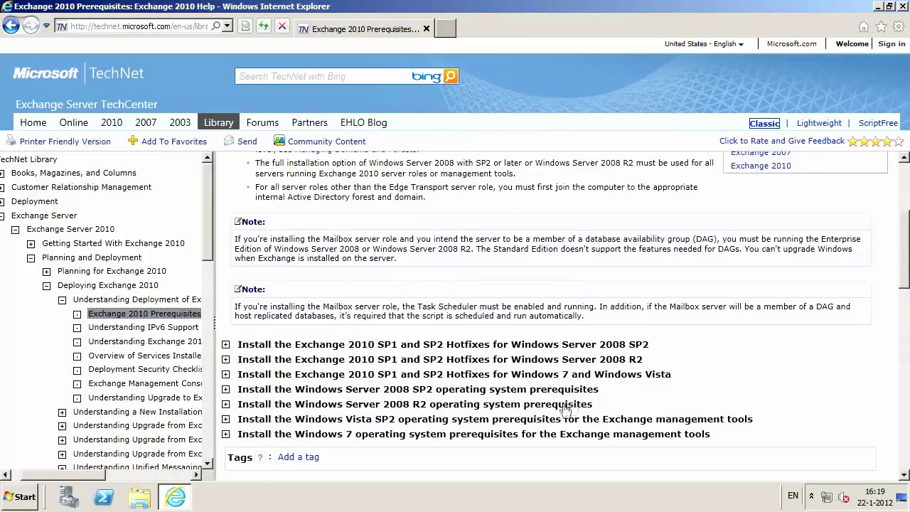
pyautogui.click(225, 404)
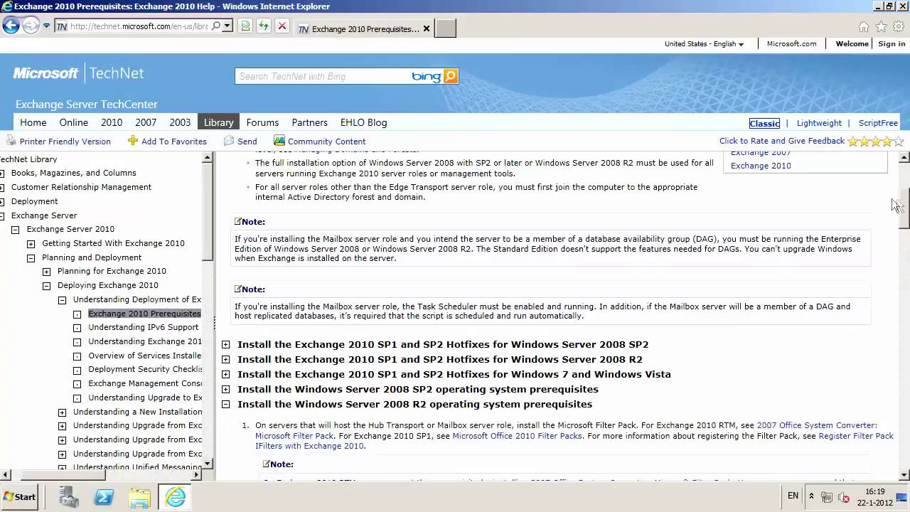
pyautogui.moveTo(903, 208); pyautogui.dragTo(906, 217)
pyautogui.scroll(-4, 906, 217)
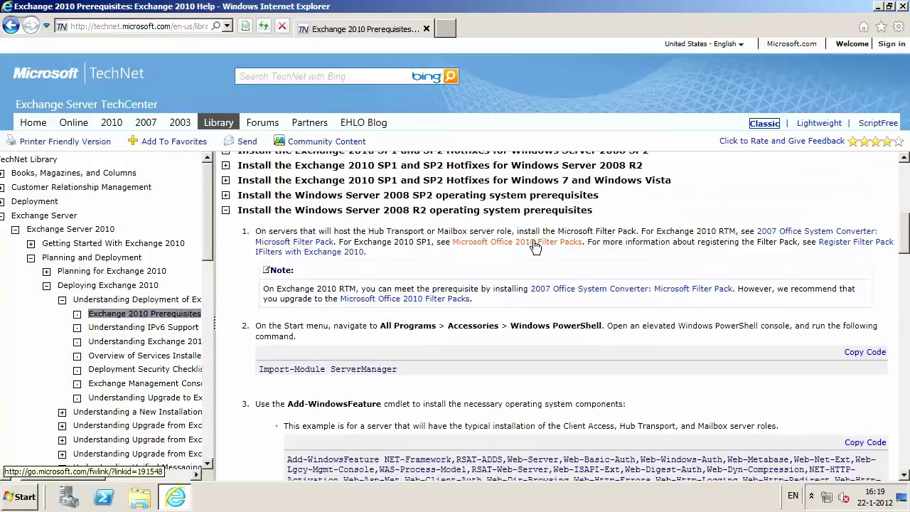
# - Open the Microsoft Office 2010 Filter Packs download page from the instructions and run FilterPack64bit.exe
pyautogui.click(535, 245)
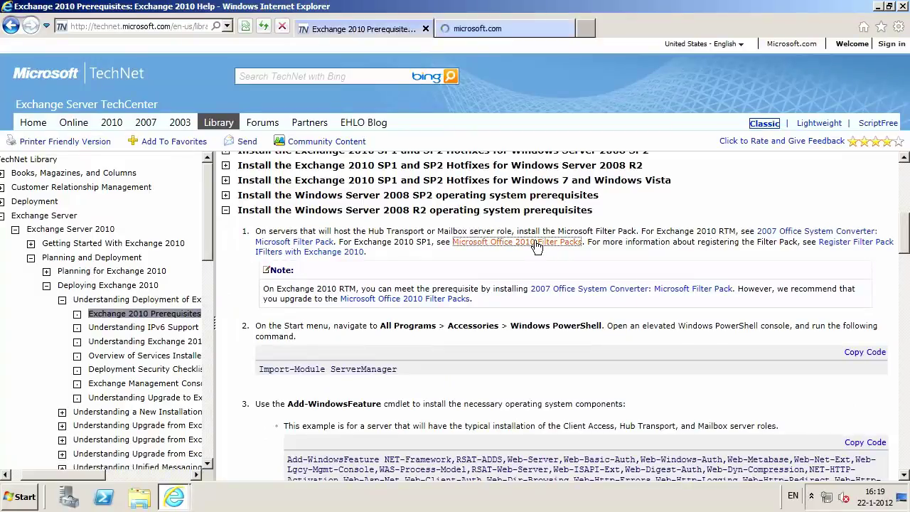
pyautogui.click(502, 28)
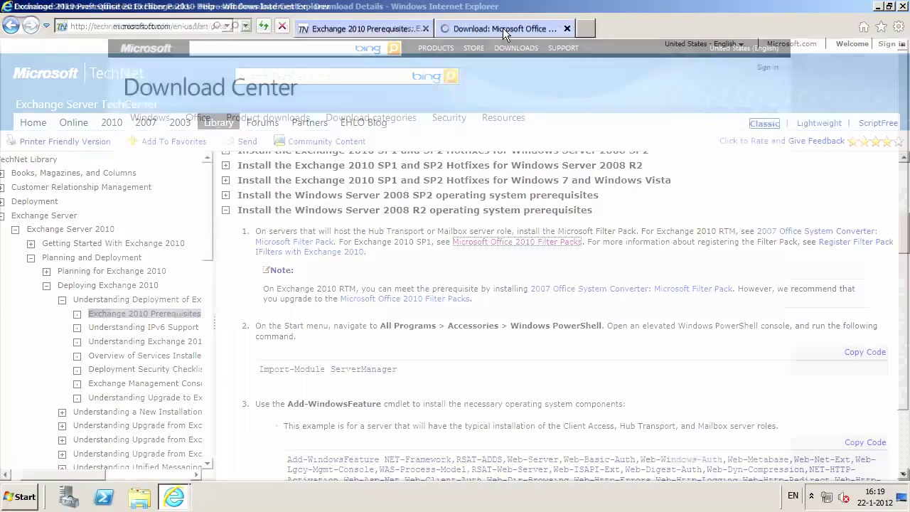
pyautogui.scroll(-1, 705, 277)
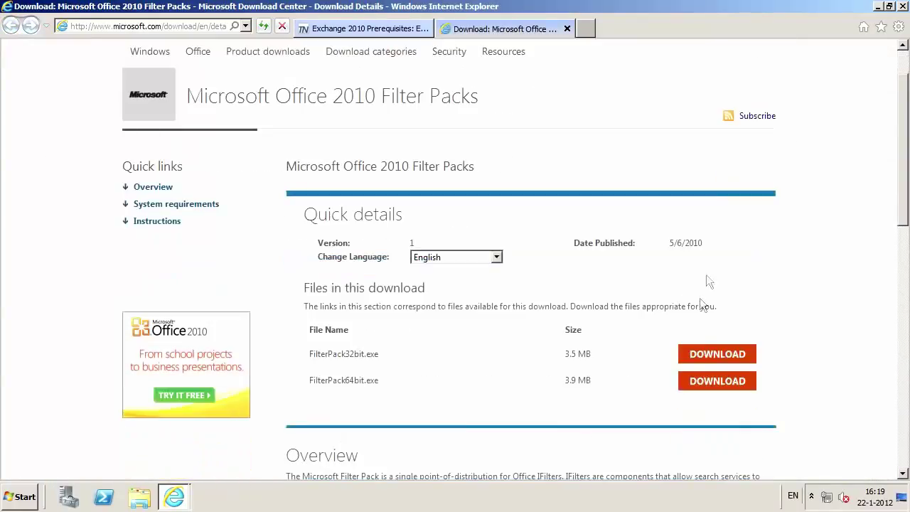
pyautogui.click(702, 383)
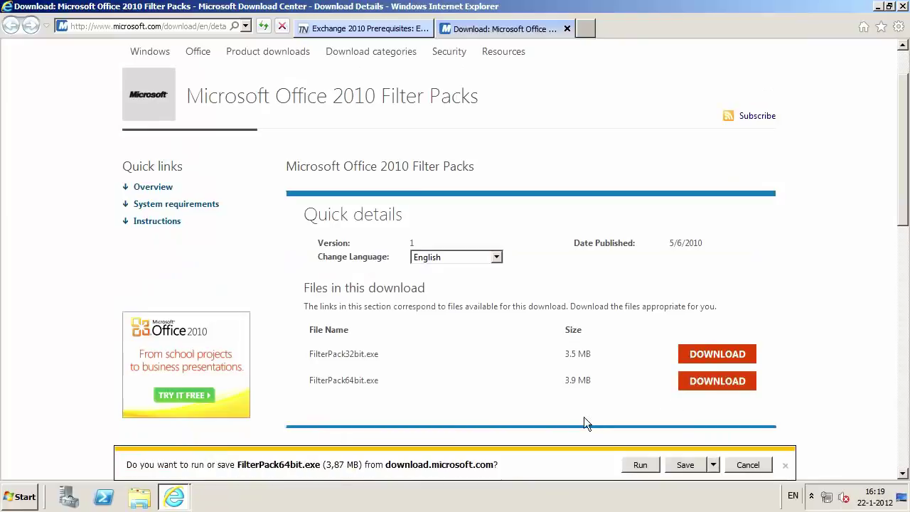
pyautogui.click(637, 466)
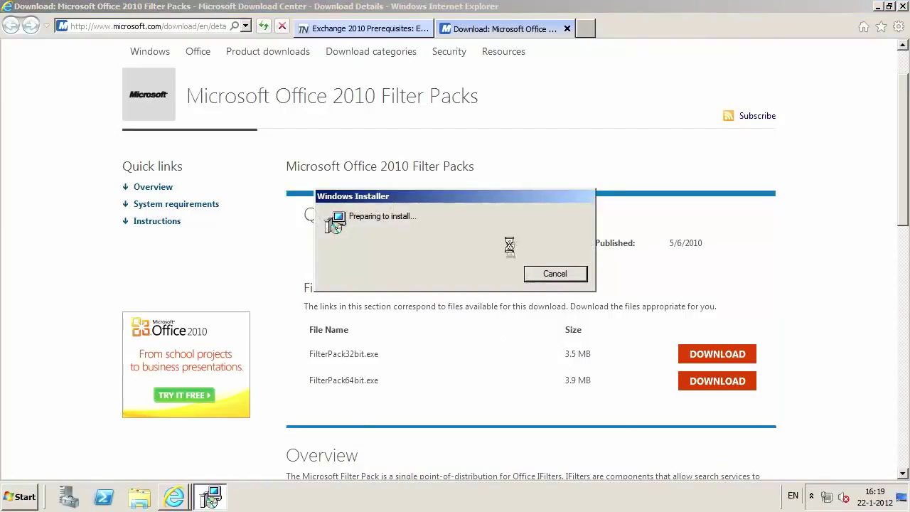
# - Install Microsoft Filter Pack 2.0, accepting the license agreement, and close the download page
pyautogui.click(595, 366)
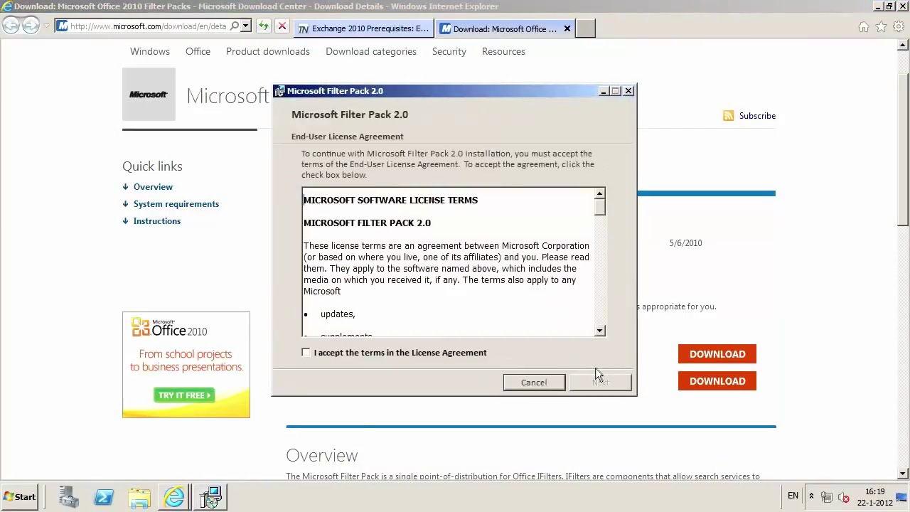
pyautogui.click(450, 354)
pyautogui.click(600, 381)
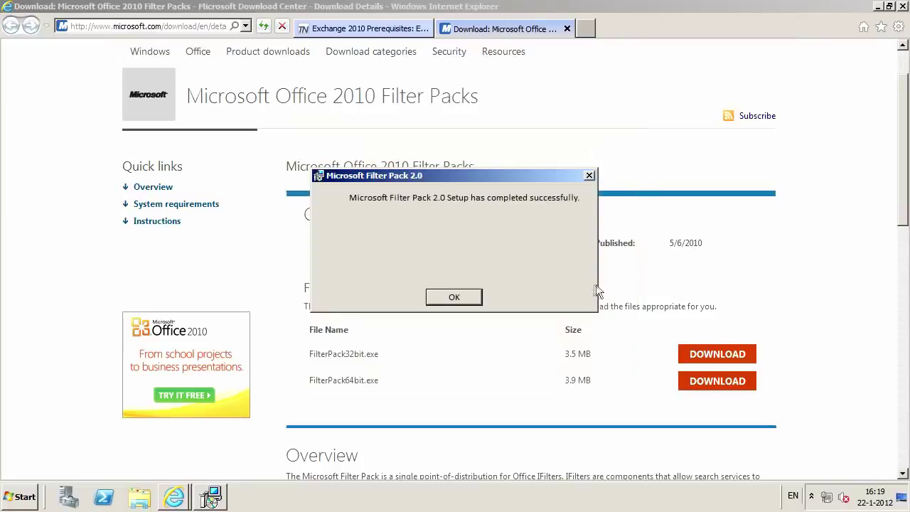
pyautogui.click(460, 297)
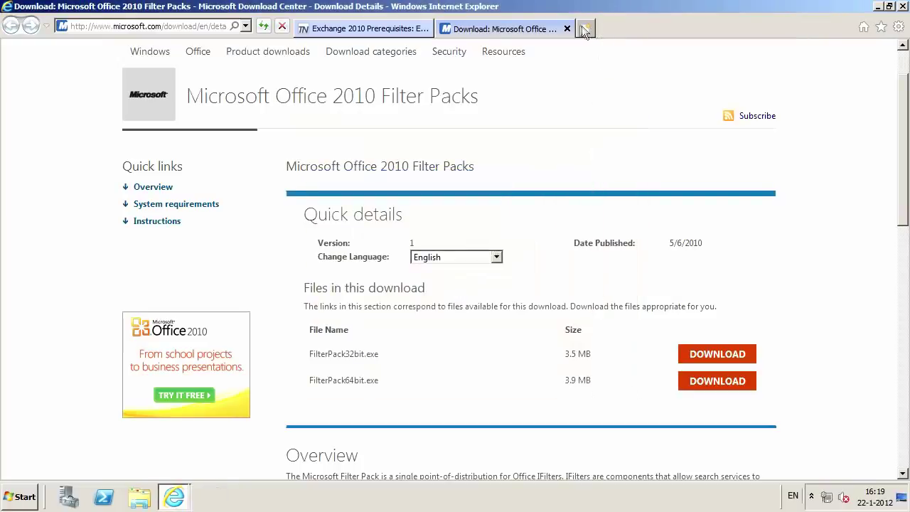
pyautogui.click(567, 28)
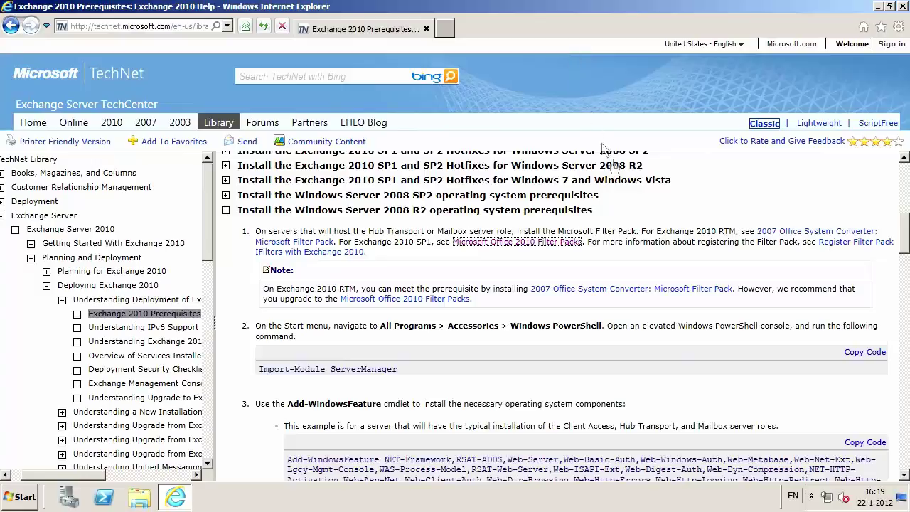
# - Switch to Windows PowerShell and run Import-Module ServerManager, as given in the second prerequisite instruction
pyautogui.scroll(-1, 647, 230)
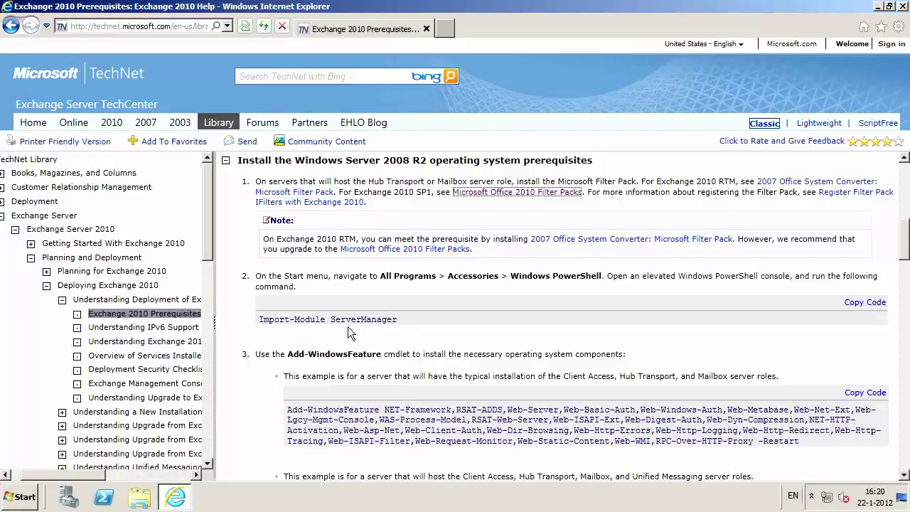
pyautogui.click(103, 501)
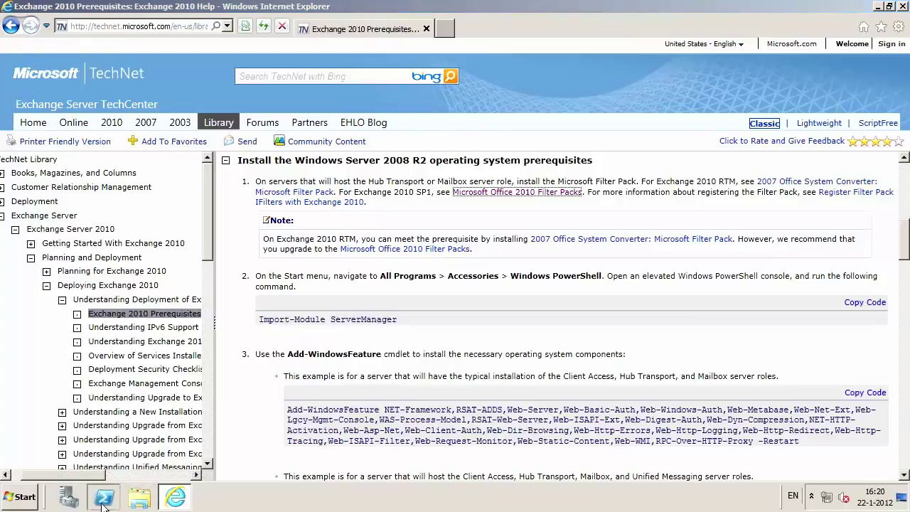
pyautogui.moveTo(423, 51); pyautogui.dragTo(795, 107)
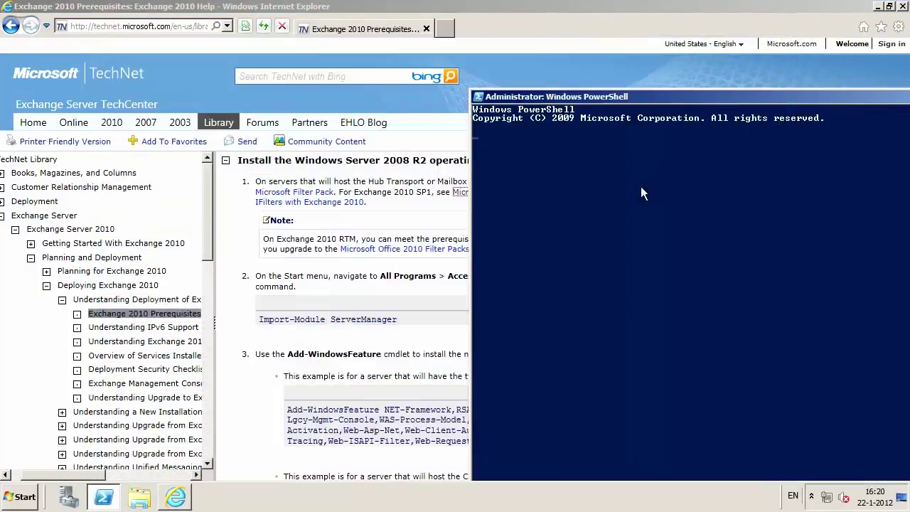
pyautogui.click(640, 188)
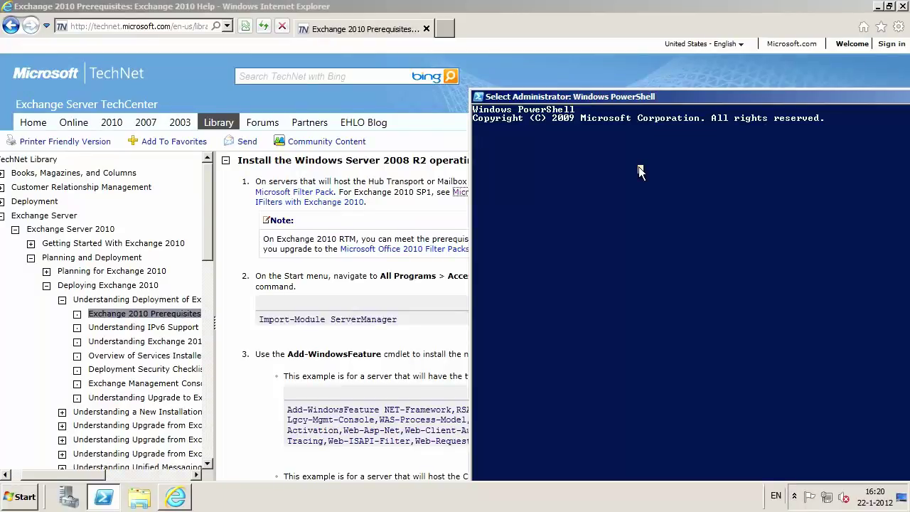
pyautogui.press('Escape')
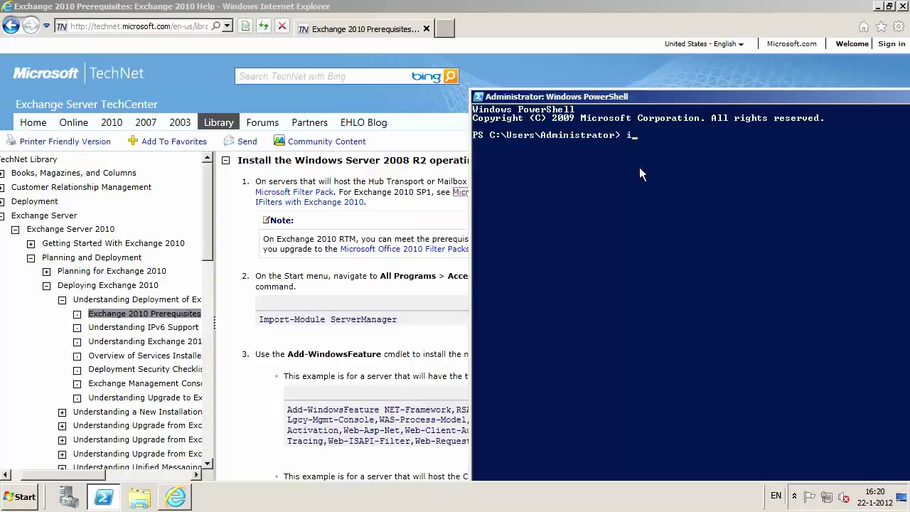
pyautogui.write('im')
pyautogui.press('BackSpace')
pyautogui.press('BackSpace')
pyautogui.press('BackSpace')
pyautogui.press('BackSpace')
pyautogui.press('BackSpace')
pyautogui.write('Import-Module ServerManager')
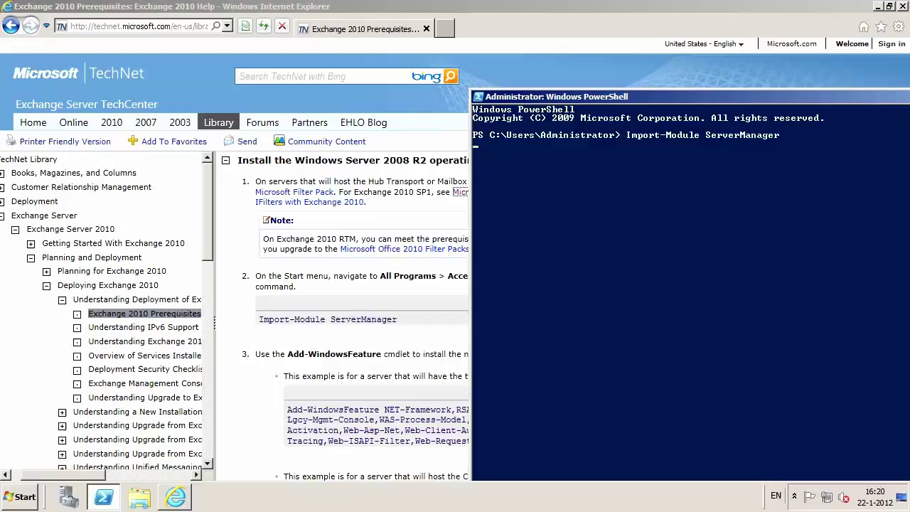
pyautogui.press('Return')
# - Copy the Add-WindowsFeature command for a typical Client Access, Hub Transport and Mailbox server from TechNet and run it in PowerShell
pyautogui.moveTo(620, 98); pyautogui.dragTo(240, 56)
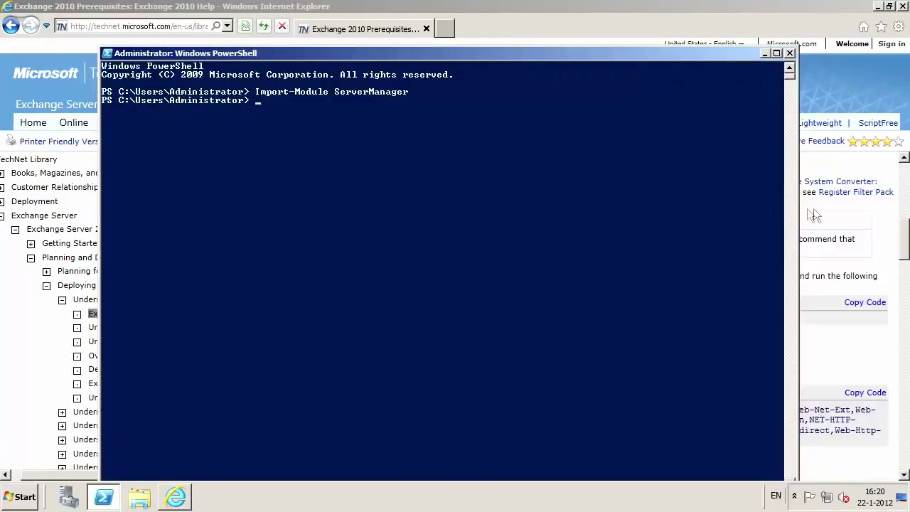
pyautogui.click(813, 209)
pyautogui.scroll(-1, 755, 254)
pyautogui.scroll(-2, 756, 263)
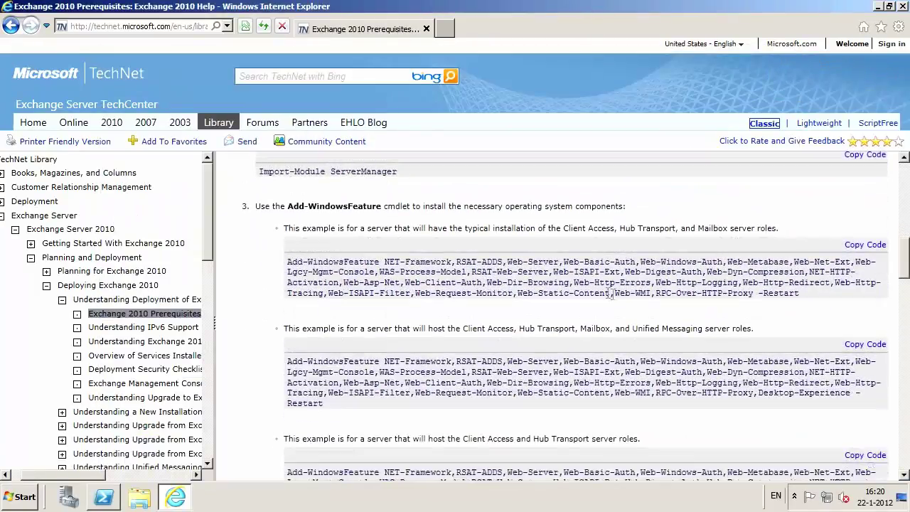
pyautogui.moveTo(809, 293); pyautogui.dragTo(296, 266)
pyautogui.hotkey('ctrl', 'c')
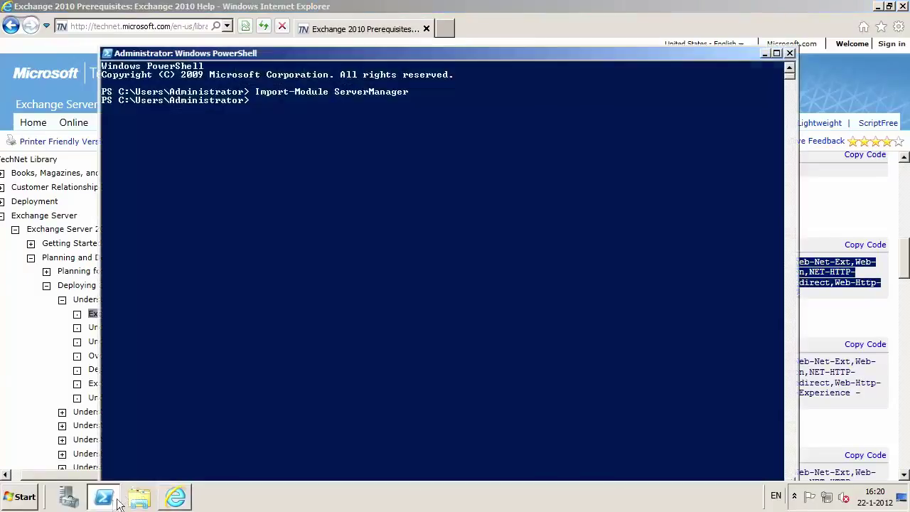
pyautogui.click(104, 496)
pyautogui.rightClick(342, 217)
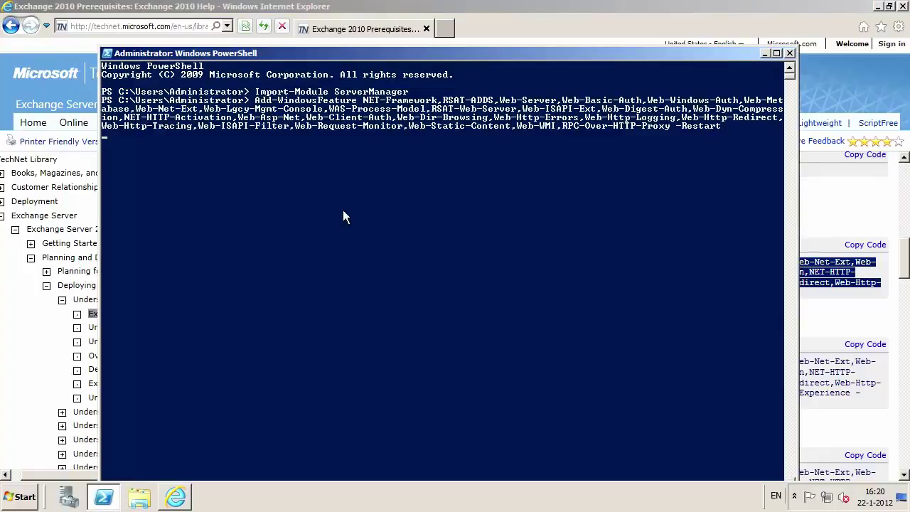
pyautogui.press('Return')
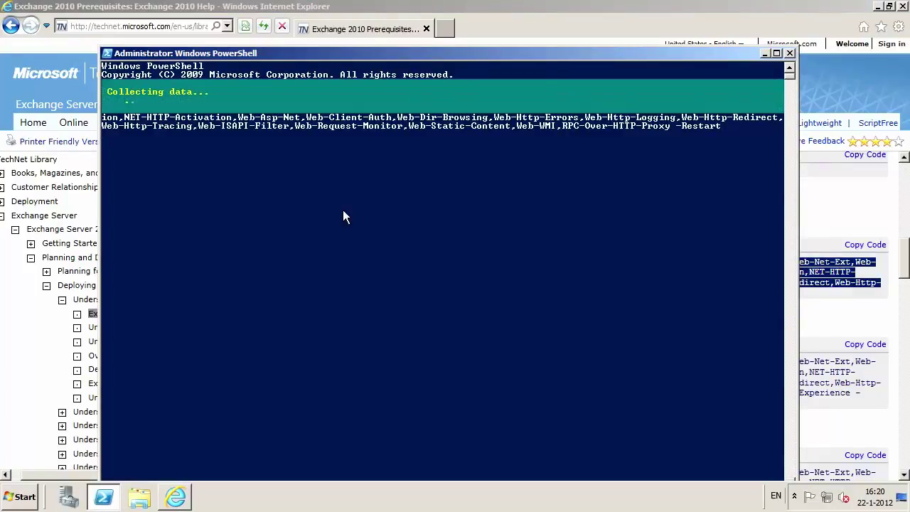